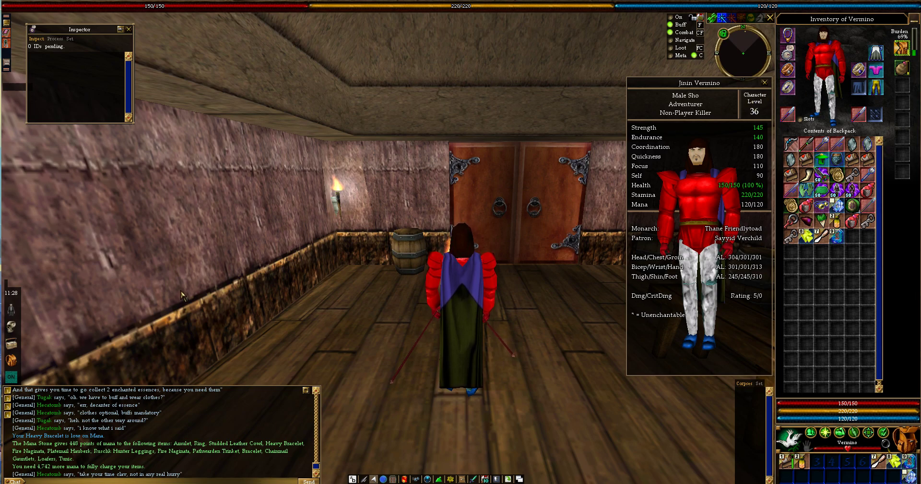
# - Inspect the Green Mire Yari in the backpack, and view the Mag-Tools trackers, including the item mana tracker
pyautogui.click(808, 145)
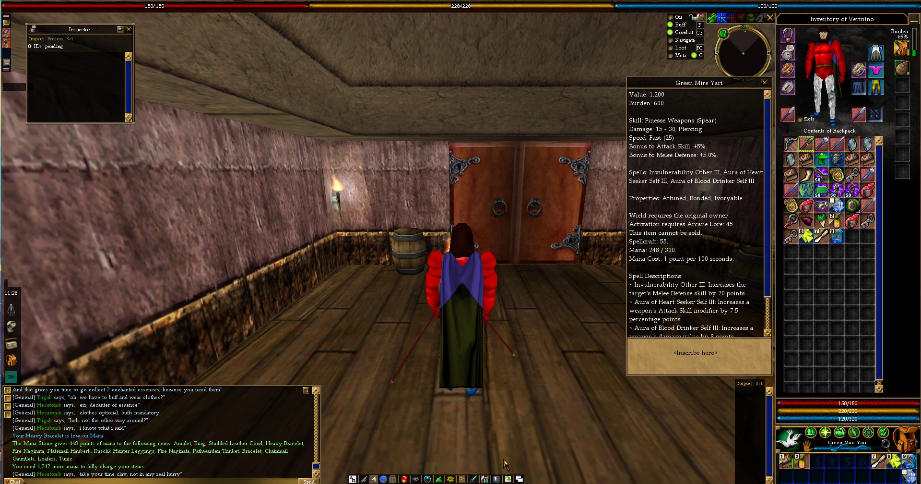
pyautogui.click(496, 478)
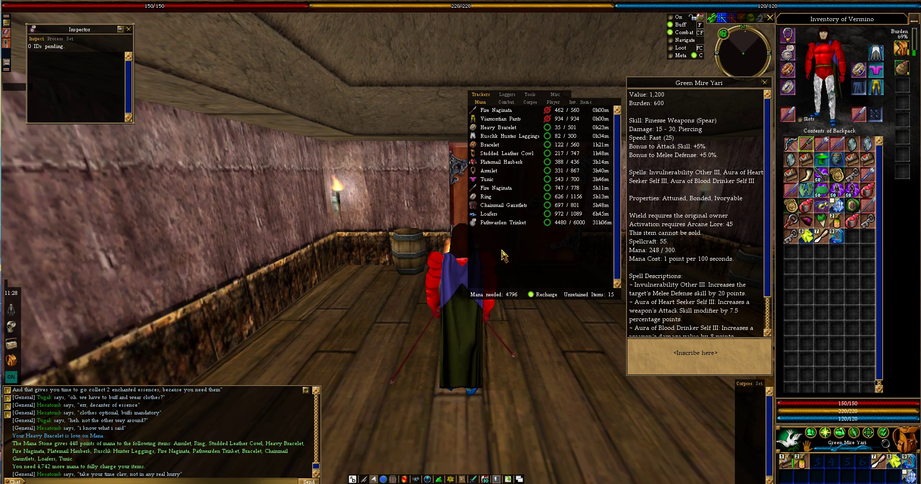
pyautogui.click(507, 102)
pyautogui.click(532, 102)
pyautogui.click(480, 102)
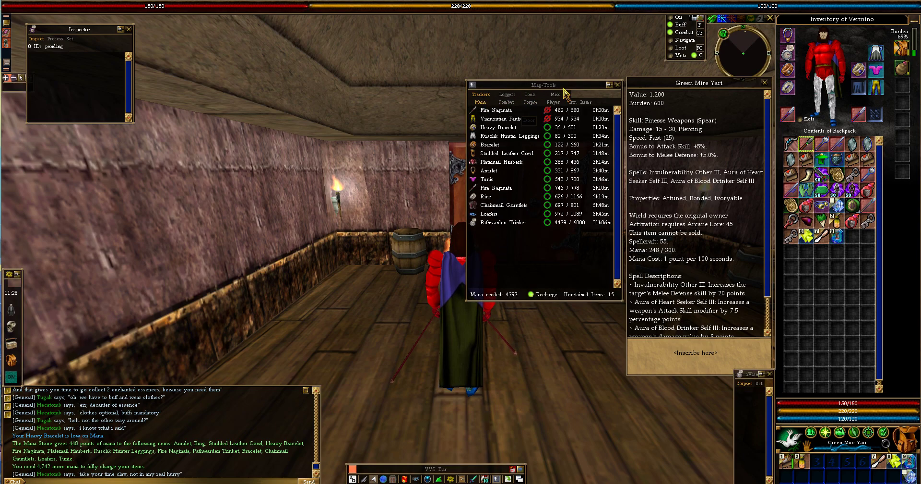
pyautogui.click(619, 88)
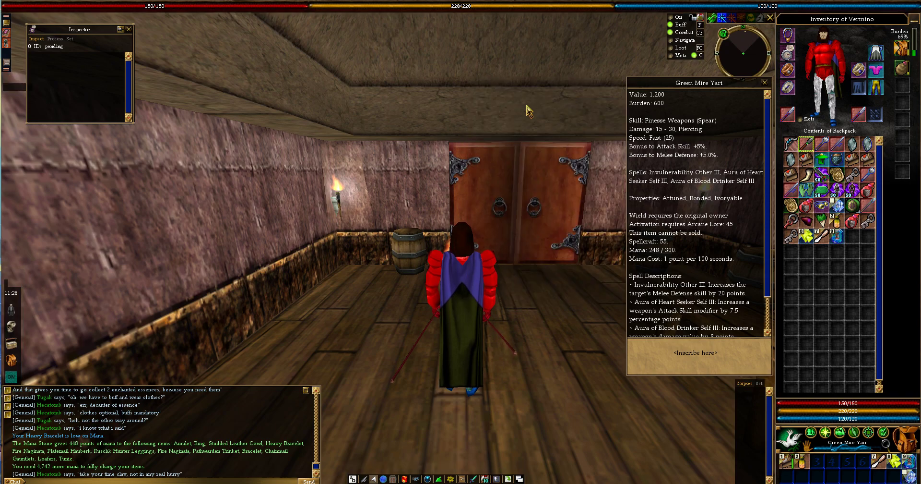
# - Enter /mt autopack in the chat without sending it, and inspect Lilitha's Bow and Mi Krau-Li's Jitte in the backpack
pyautogui.write('/mt autopack')
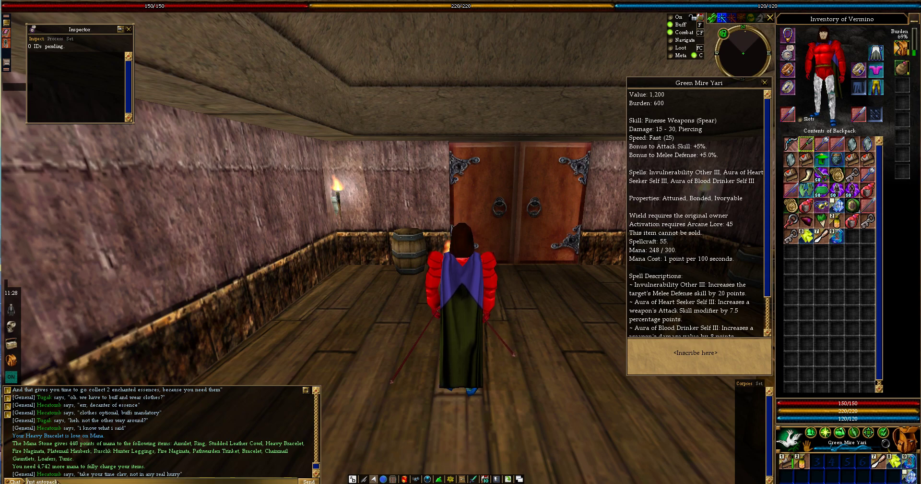
pyautogui.click(54, 480)
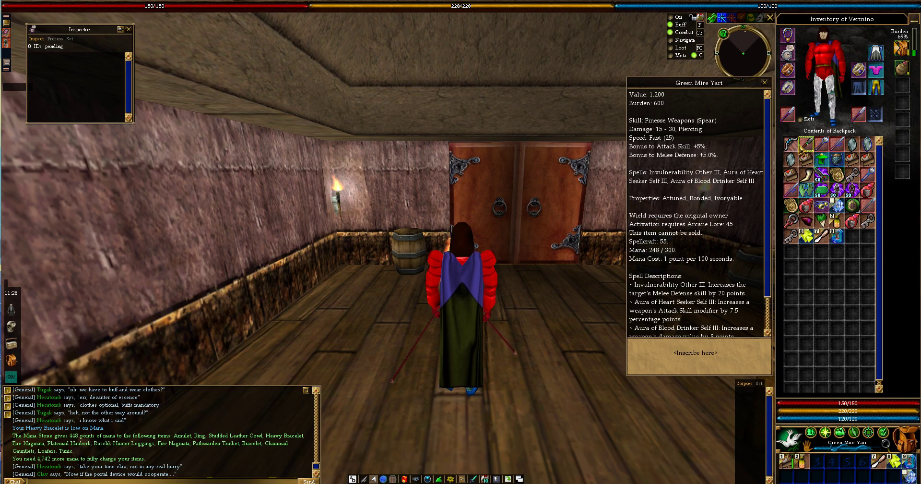
pyautogui.click(791, 143)
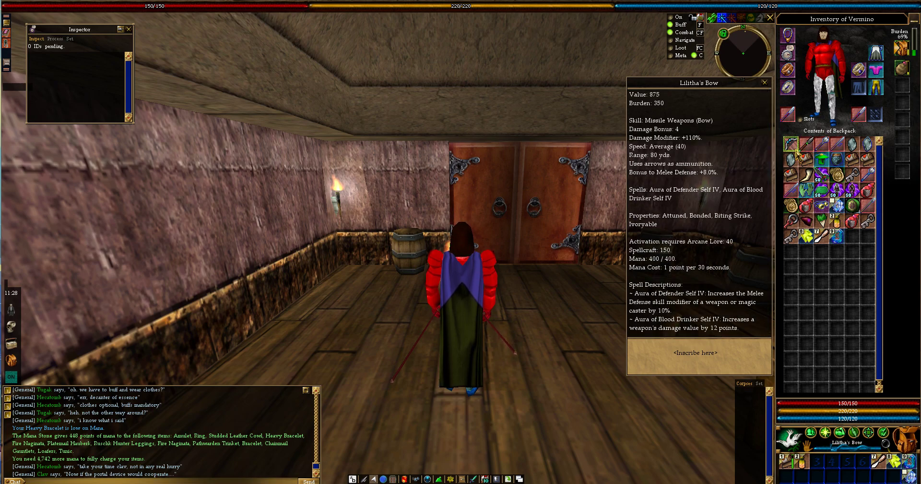
pyautogui.click(837, 143)
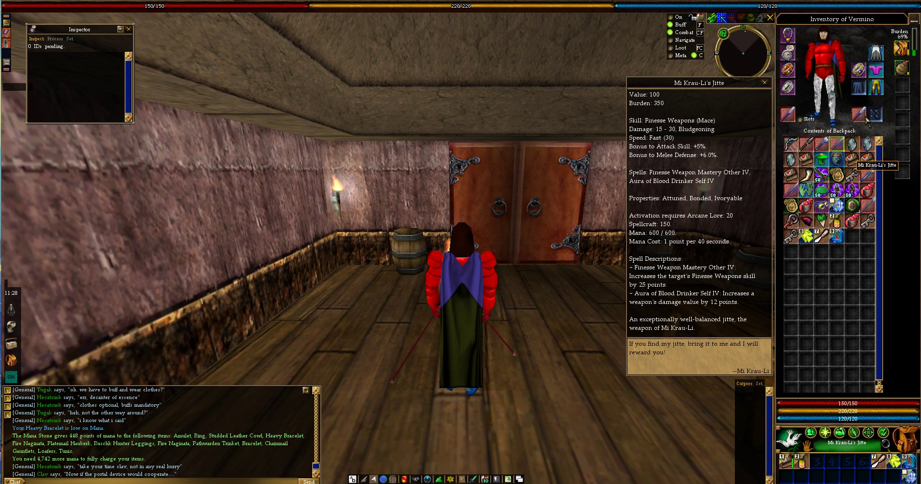
# - Run the /mt autopack chat command to sort the inventory into packs
pyautogui.press('Return')
pyautogui.write('/mt autopack')
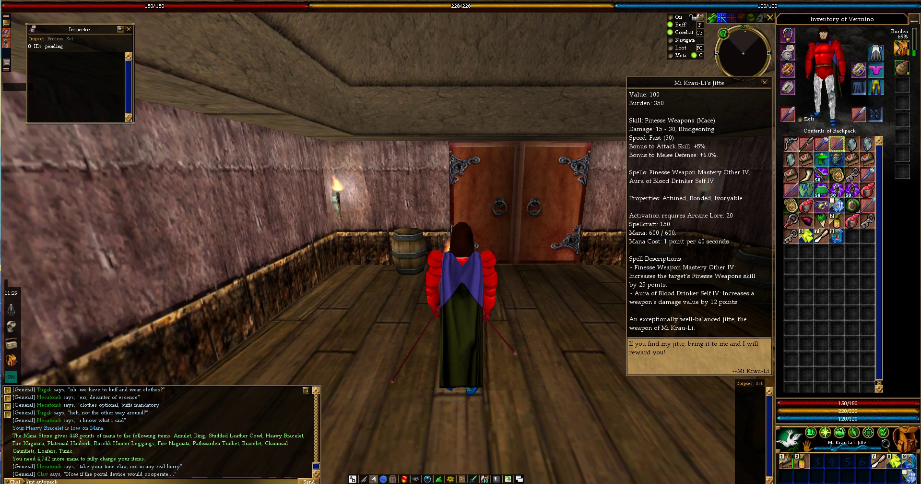
pyautogui.press('Return')
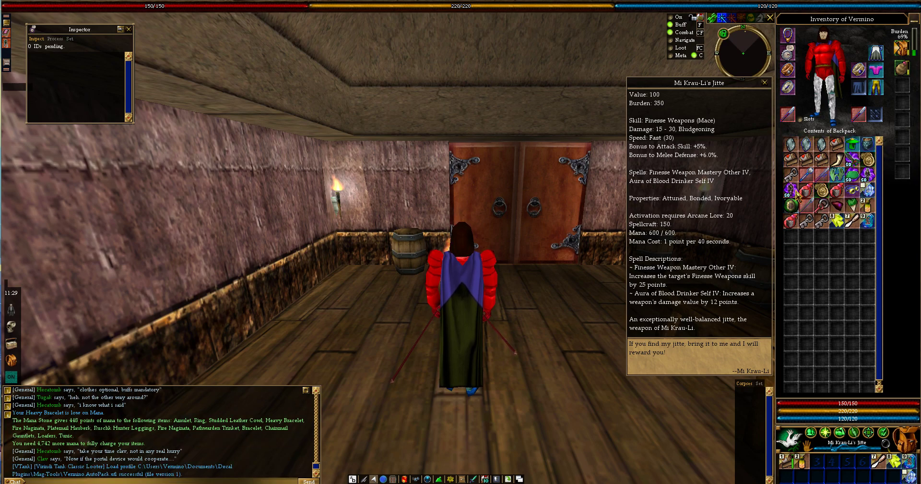
# - Inspect the Pine Tofun remaining in the backpack, and look through the items sorted into the sack
pyautogui.click(821, 174)
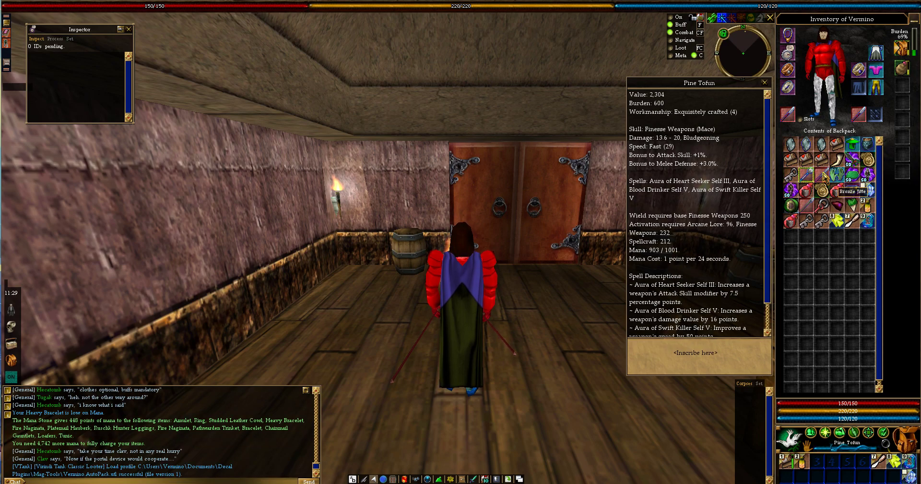
pyautogui.click(764, 83)
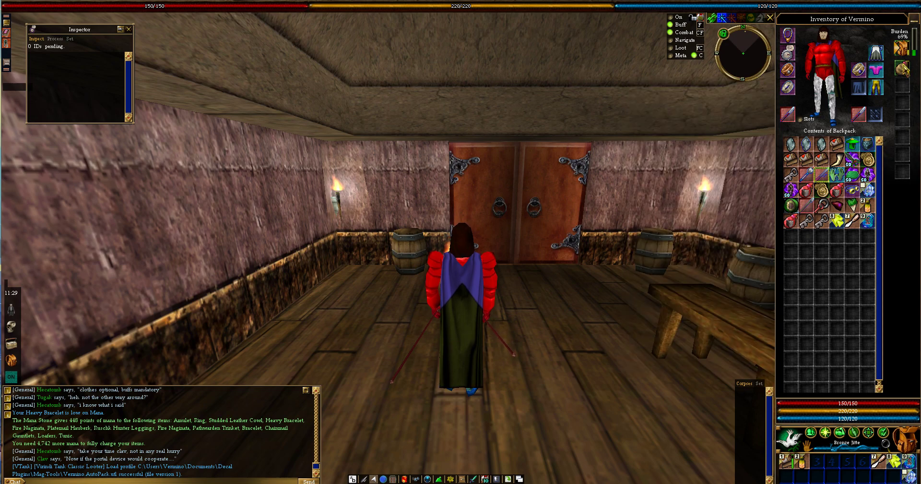
pyautogui.click(902, 69)
pyautogui.click(840, 146)
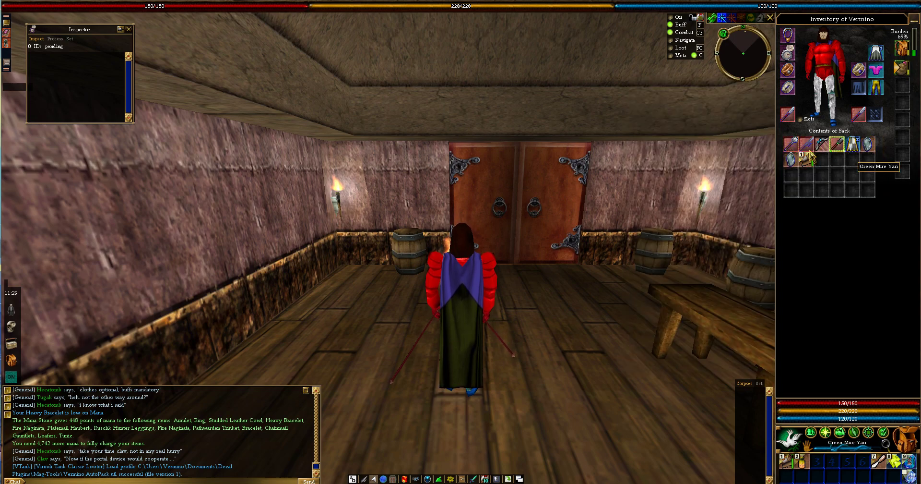
# - Move the two Mana Stones from the sack into the main backpack and display the backpack's contents
pyautogui.click(868, 144)
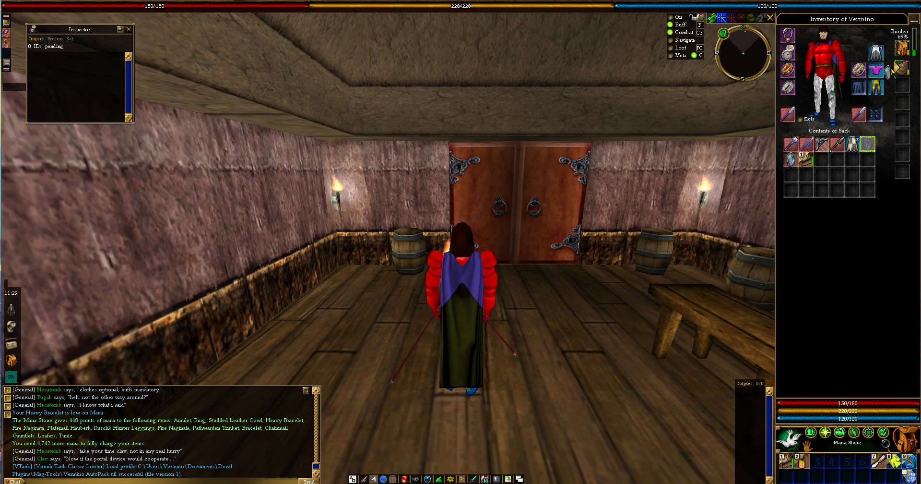
pyautogui.moveTo(869, 144); pyautogui.dragTo(890, 65)
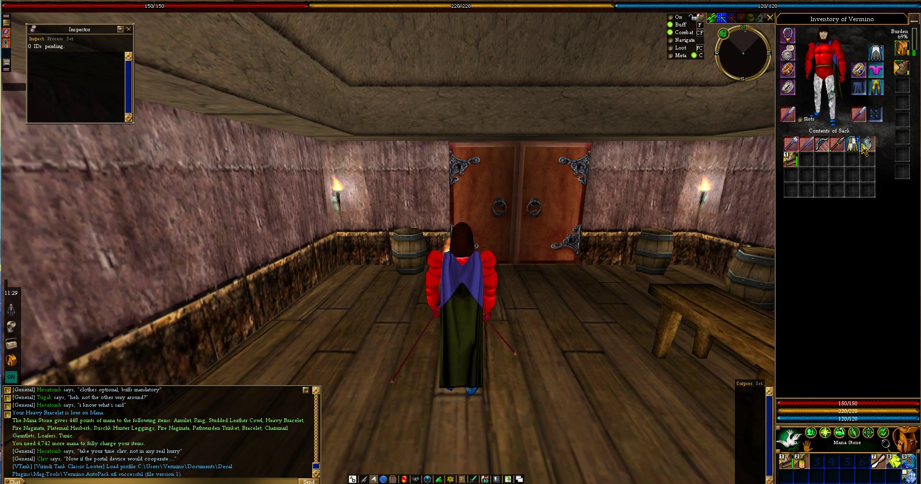
pyautogui.click(902, 48)
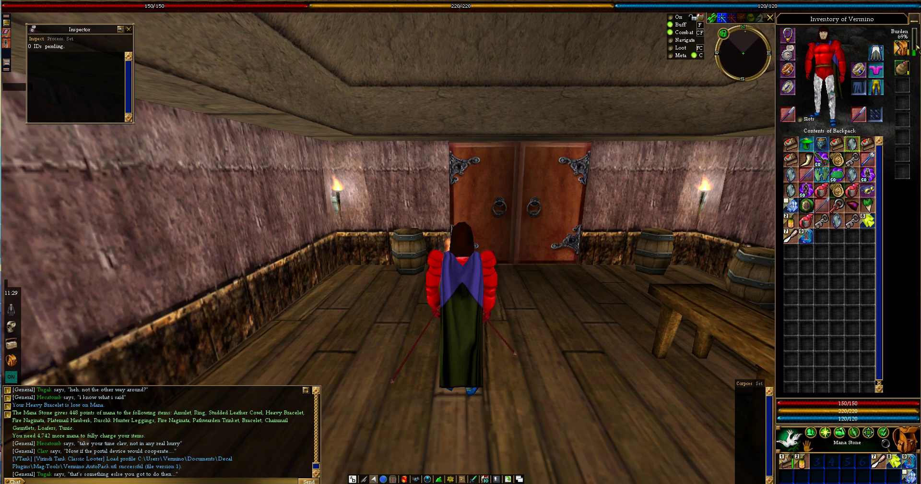
# - Switch to File Explorer's Mag-Tools folder and open Vermino.autopack in the Virindi Tank Loot Editor
pyautogui.hotkey('alt', 'Tab')
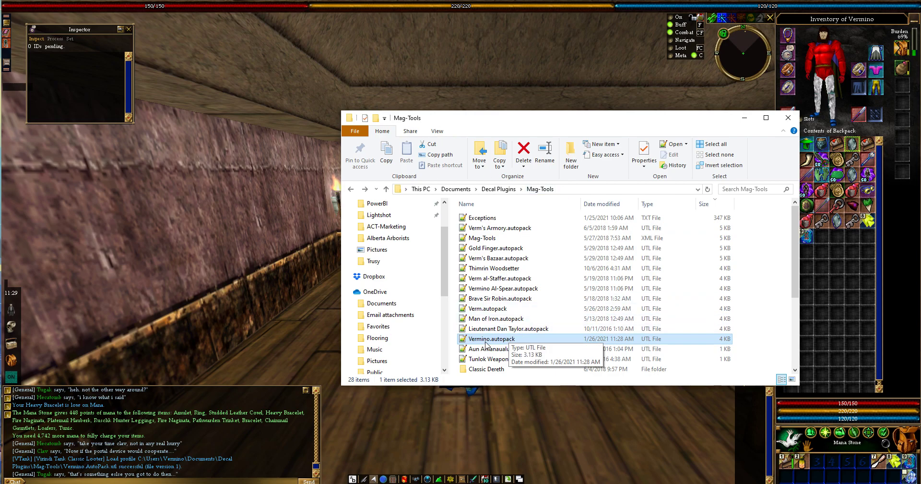
pyautogui.press('Return')
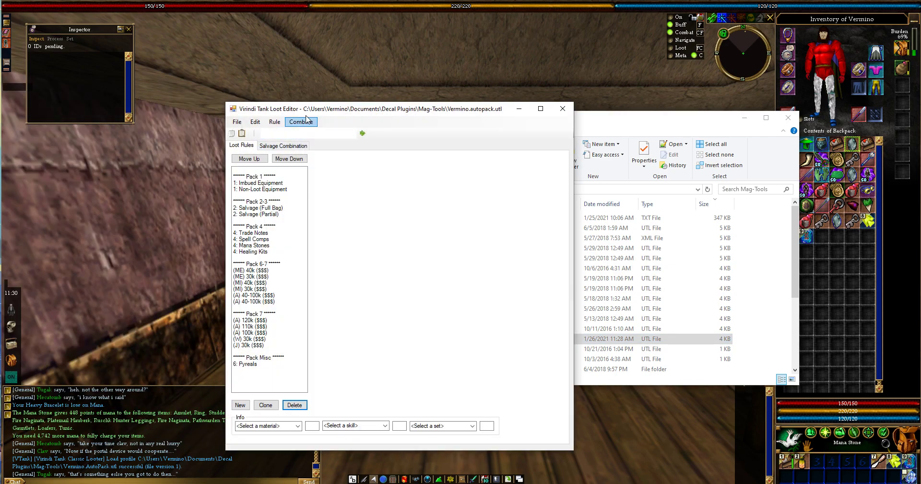
pyautogui.moveTo(329, 115); pyautogui.dragTo(302, 109)
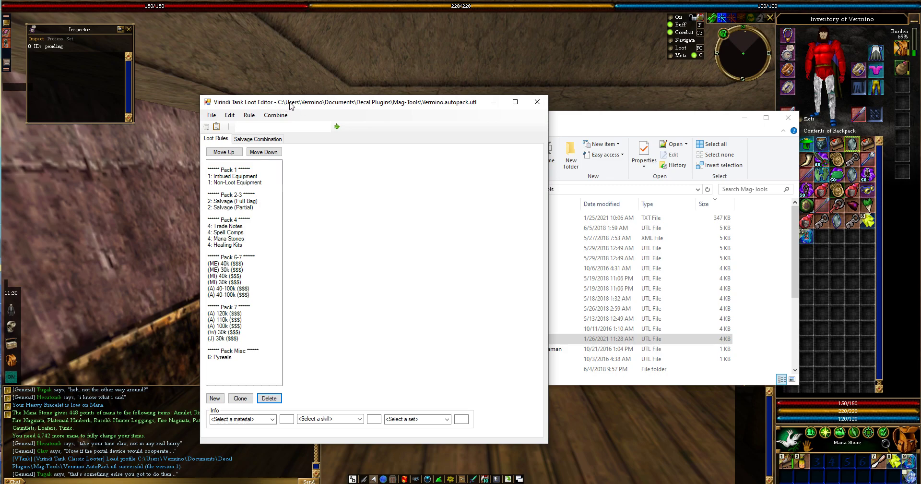
# - Show the full path of the Mag-Tools folder in File Explorer and return to the Virindi Tank Loot Editor
pyautogui.click(580, 114)
pyautogui.click(576, 189)
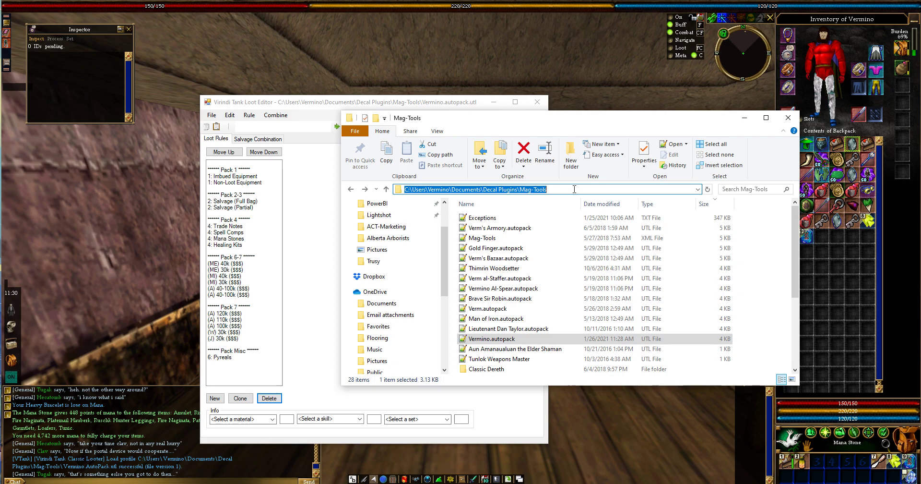
pyautogui.click(477, 110)
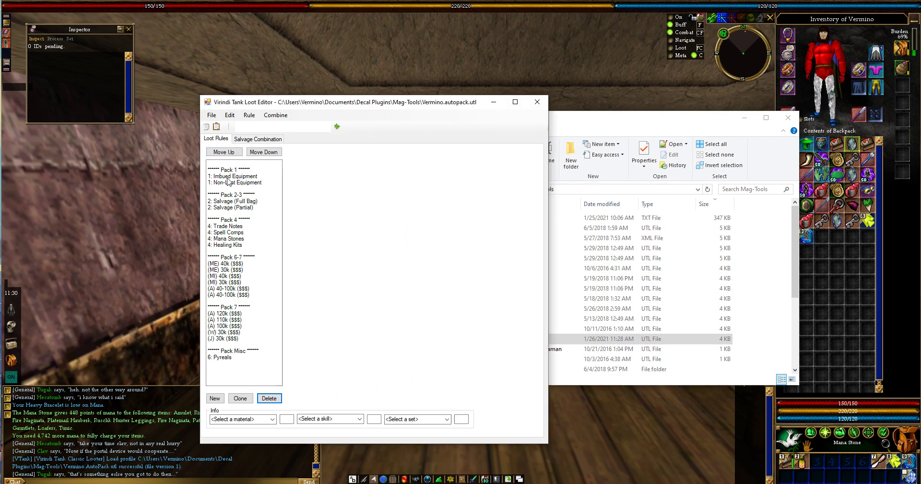
# - Review the conditions of the Imbued Equipment rule and the Pack 1 header rule, with File Explorer moved out of the way
pyautogui.click(226, 176)
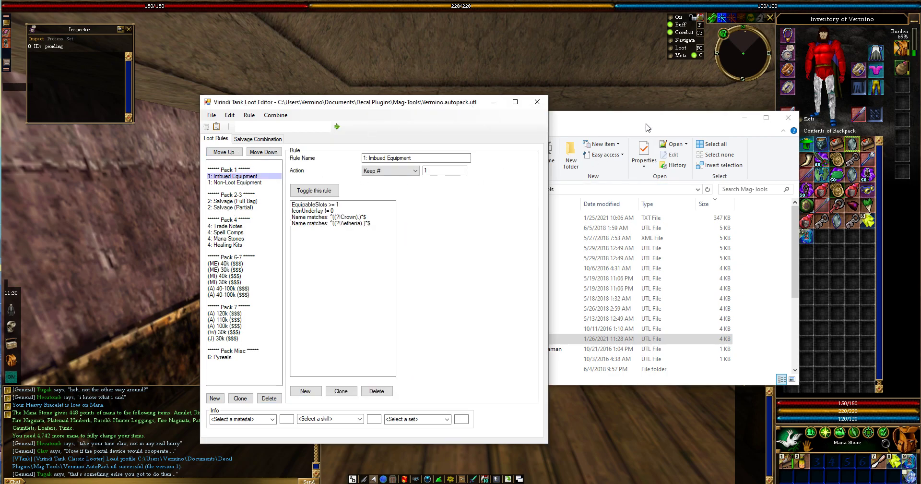
pyautogui.moveTo(644, 126); pyautogui.dragTo(920, 190)
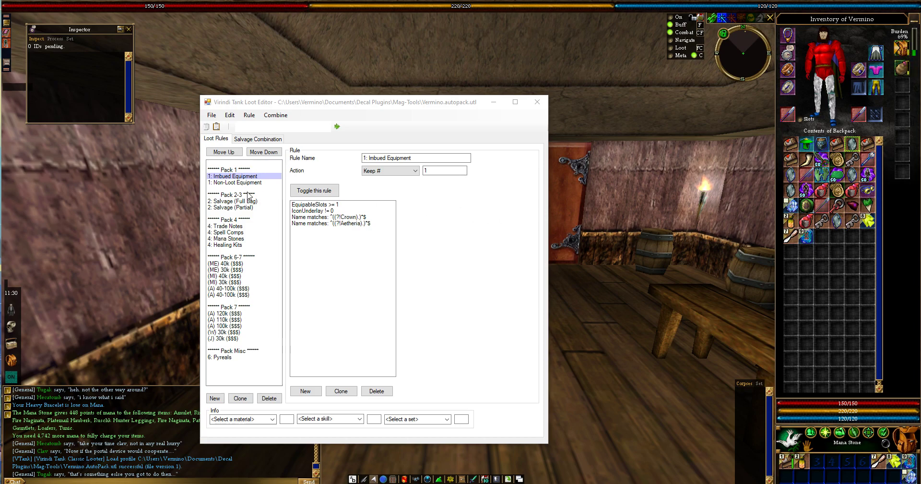
pyautogui.click(221, 177)
pyautogui.press('Up')
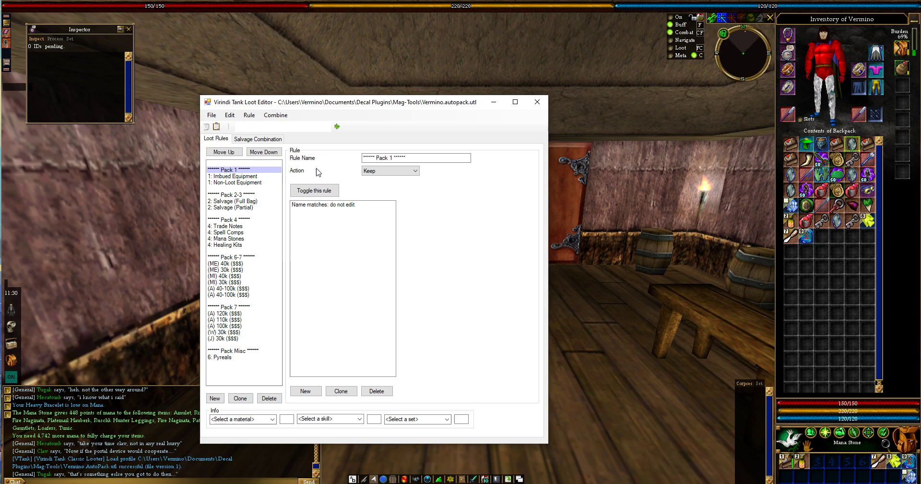
pyautogui.click(234, 177)
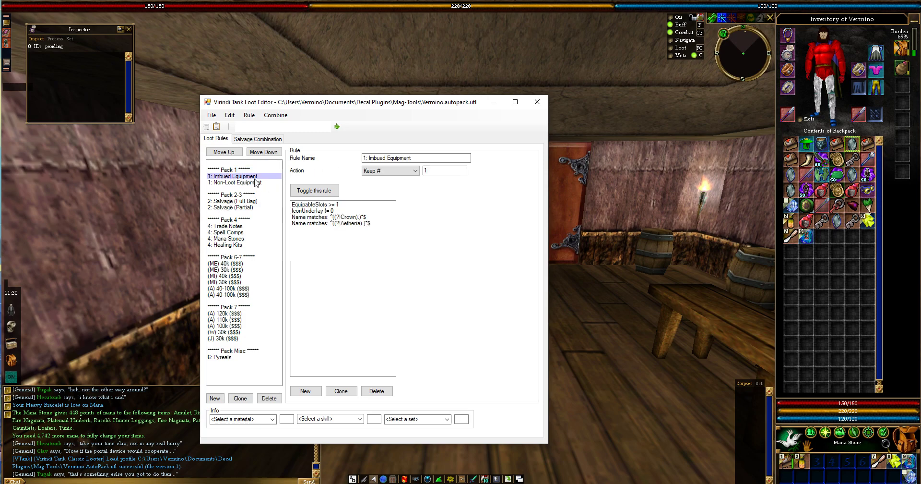
# - Examine the Keep # action and its pack number for the Imbued Equipment and Salvage (Full Bag) rules
pyautogui.click(414, 170)
pyautogui.click(396, 203)
pyautogui.click(432, 170)
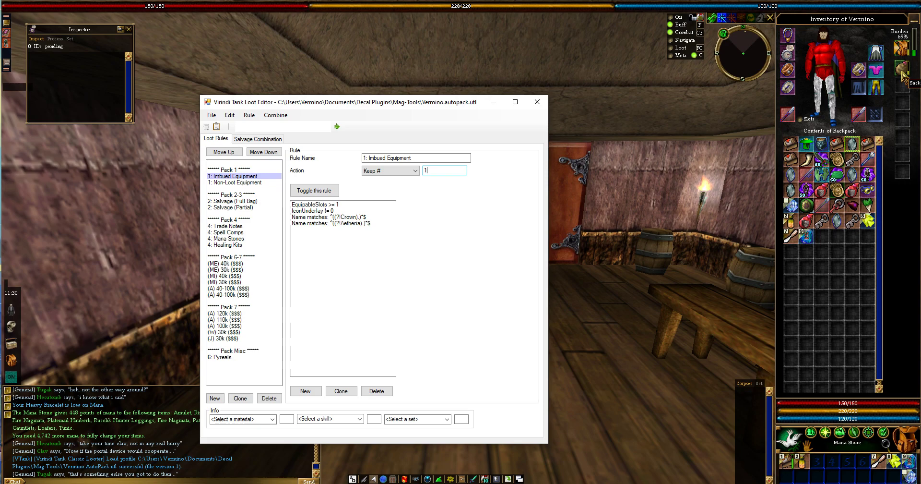
pyautogui.click(248, 201)
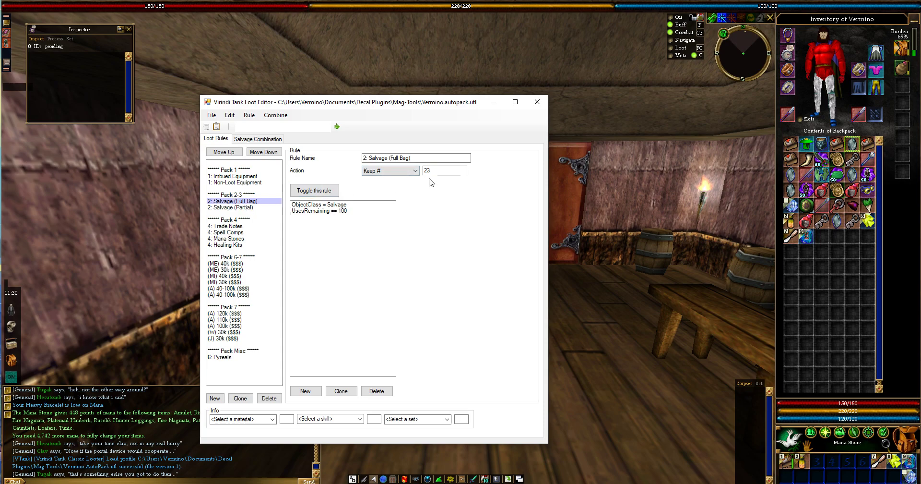
pyautogui.click(426, 171)
# - Switch to the game to look over the inventory's pack slots, and return to the Virindi Tank Loot Editor
pyautogui.click(901, 182)
pyautogui.hotkey('alt', 'Tab')
pyautogui.hotkey('alt', 'Tab')
pyautogui.press('Escape')
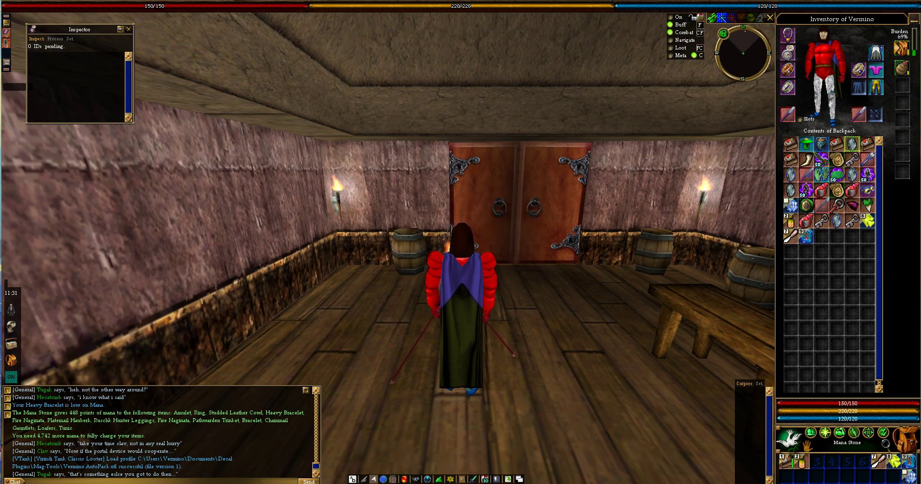
pyautogui.hotkey('alt', 'Tab')
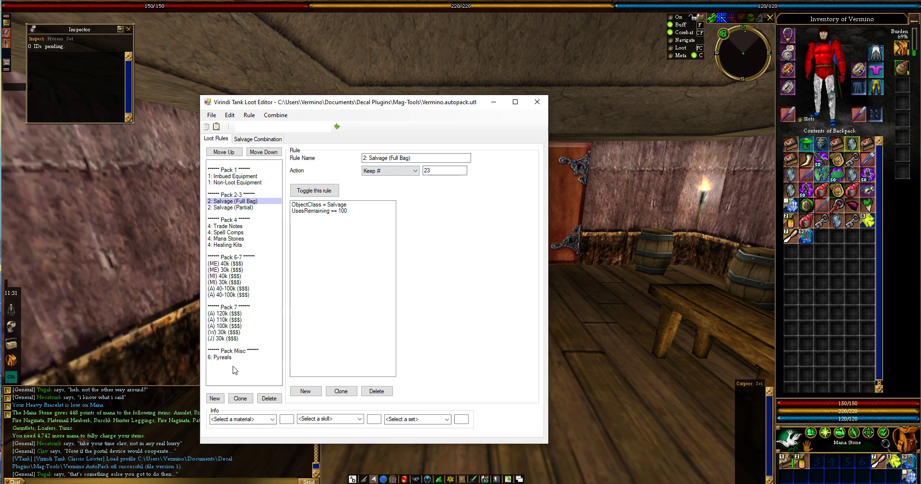
# - Create a loot rule named "1: Mana Stone" with the Keep # action and the number 1
pyautogui.click(215, 398)
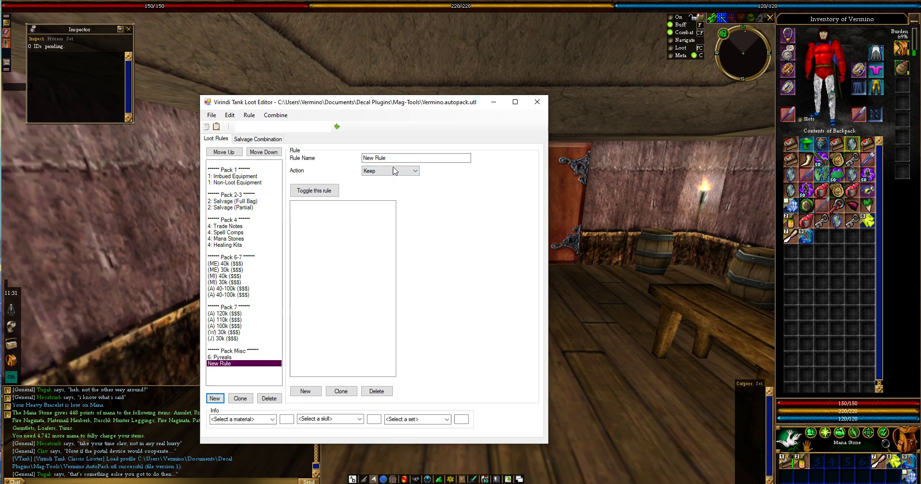
pyautogui.press('Tab')
pyautogui.write('1')
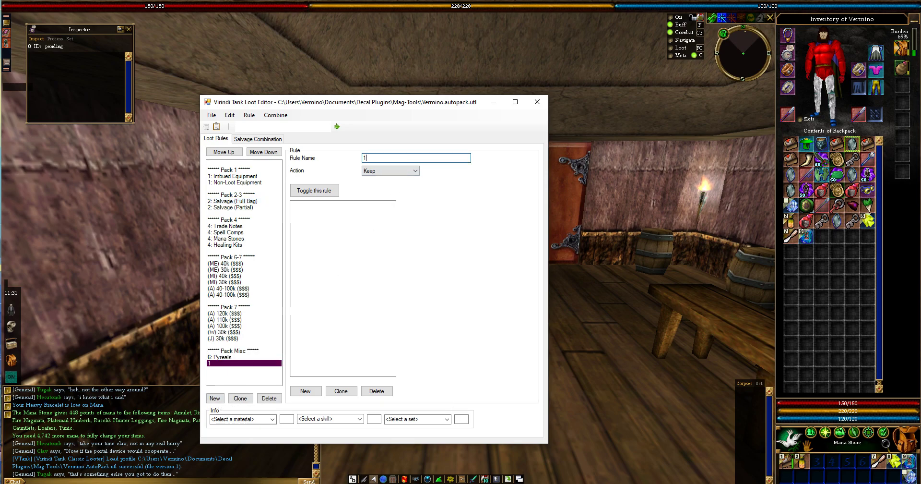
pyautogui.write('" Mana Stone')
pyautogui.click(390, 170)
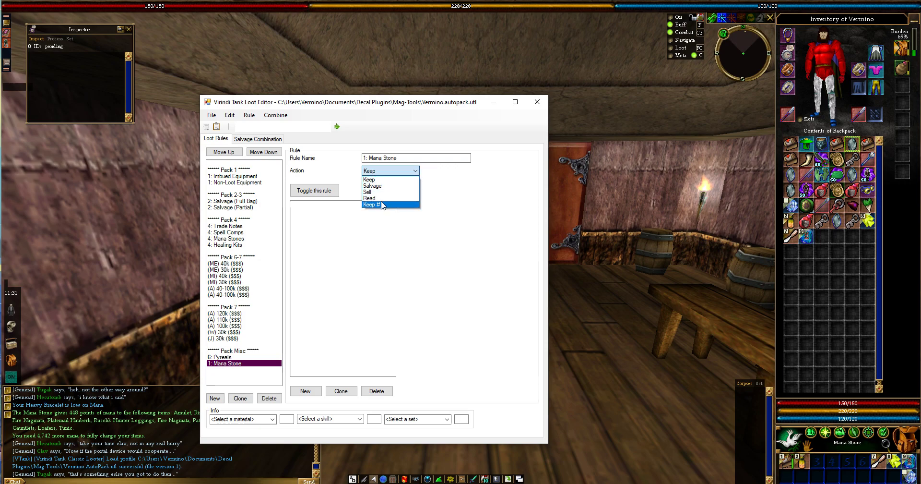
pyautogui.click(384, 203)
pyautogui.press('Tab')
pyautogui.write('1')
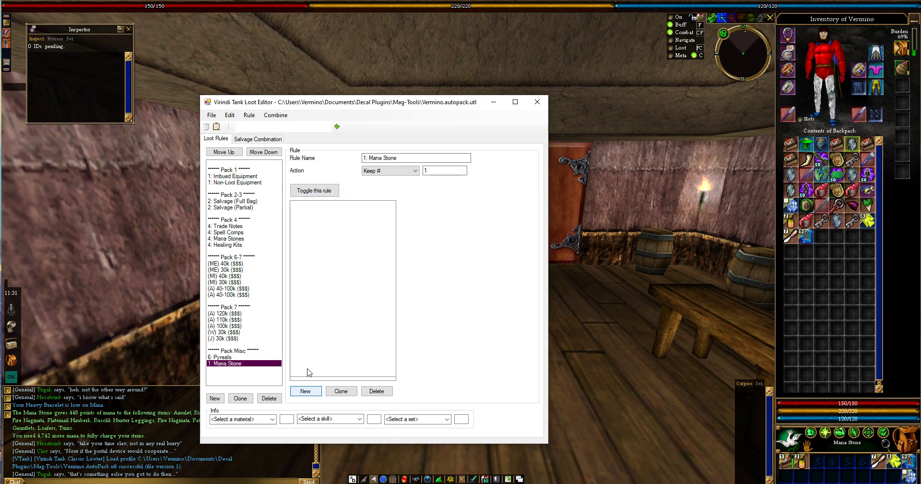
# - Add a requirement to the "1: Mana Stone" rule with type ObjectClass and the object class ManaStone
pyautogui.click(301, 391)
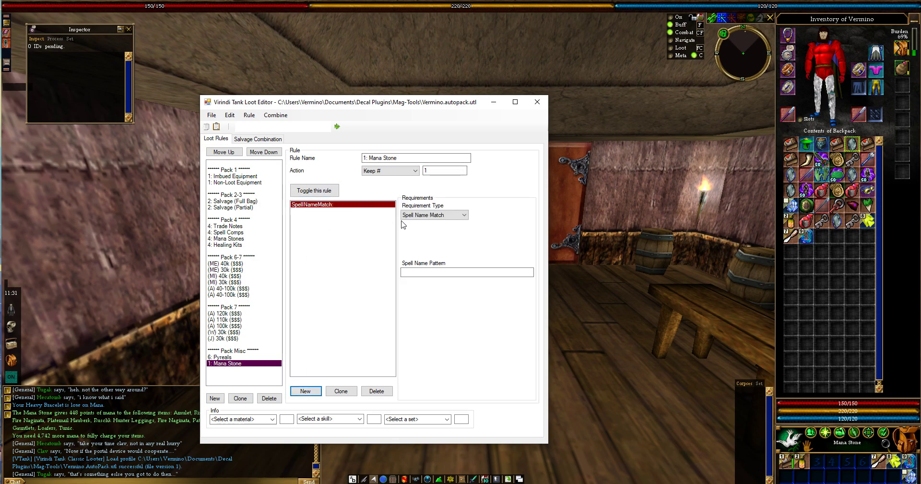
pyautogui.click(422, 215)
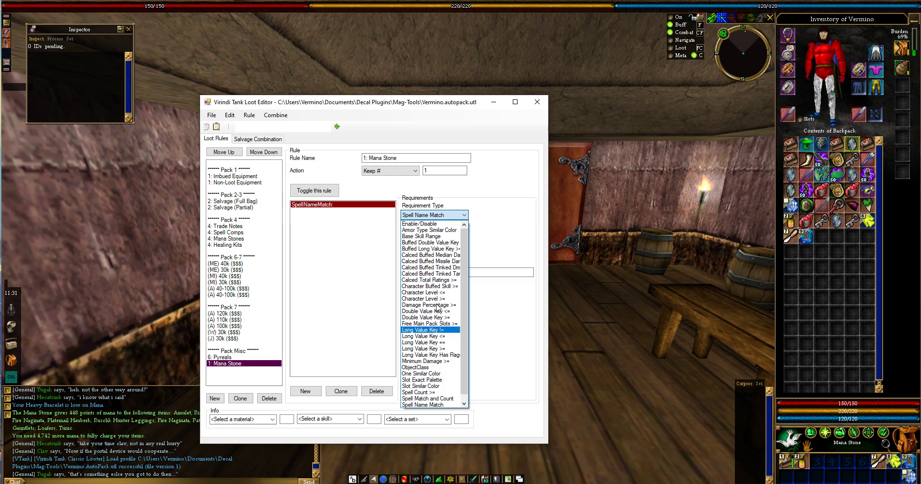
pyautogui.scroll(1, 439, 336)
pyautogui.scroll(-1, 438, 302)
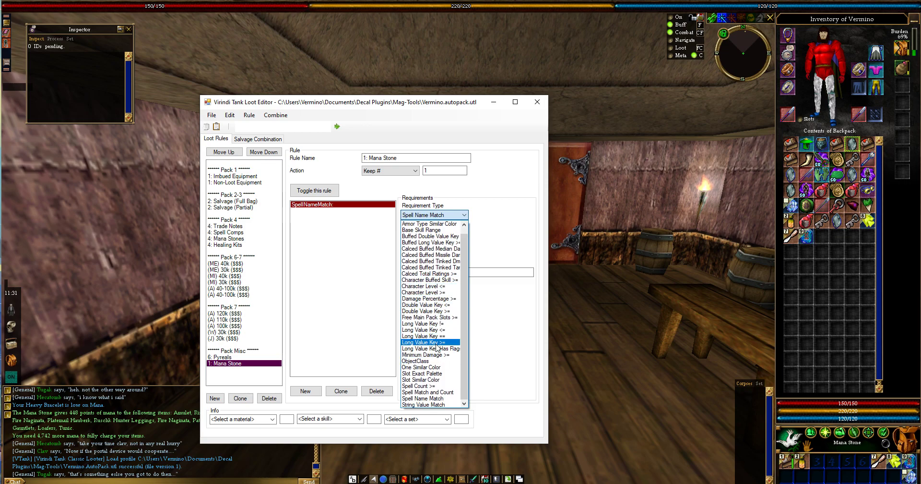
pyautogui.click(429, 361)
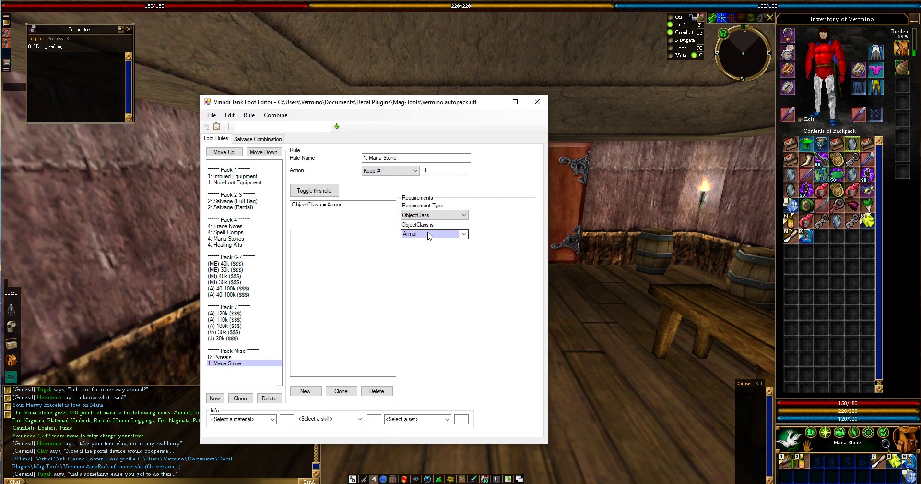
pyautogui.click(427, 234)
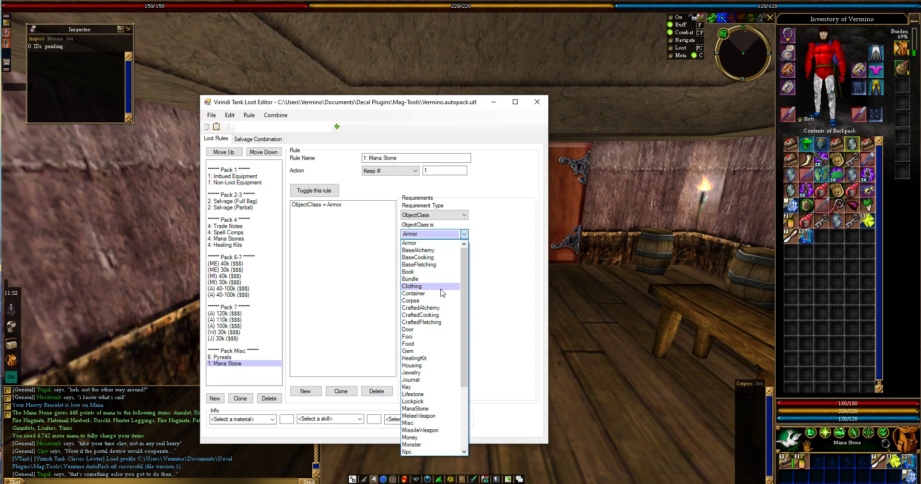
pyautogui.moveTo(464, 287); pyautogui.dragTo(442, 321)
pyautogui.click(439, 315)
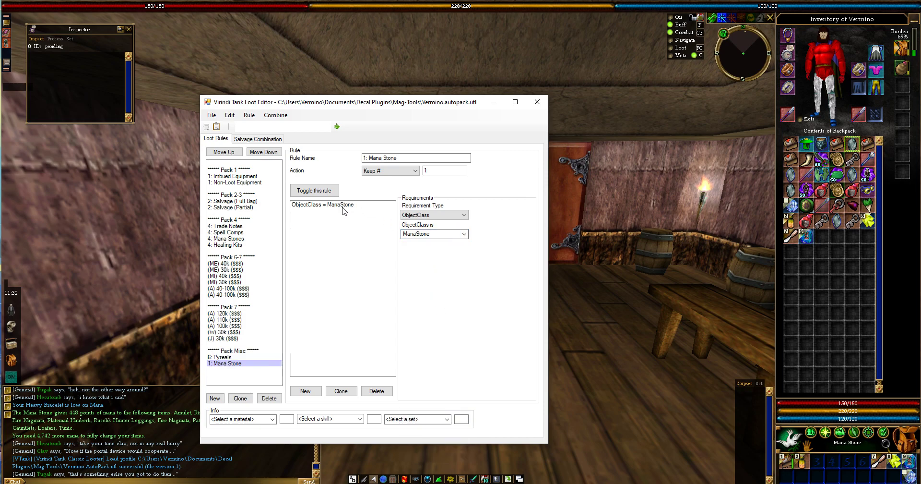
pyautogui.click(307, 391)
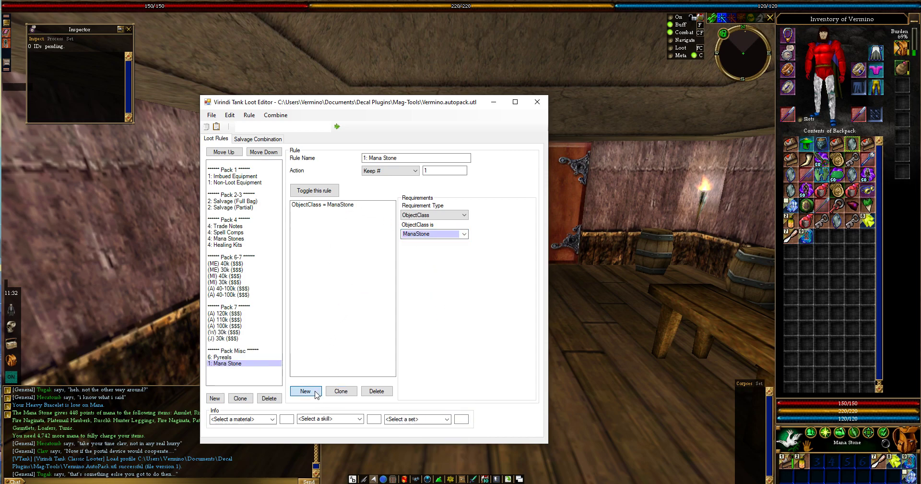
pyautogui.click(440, 217)
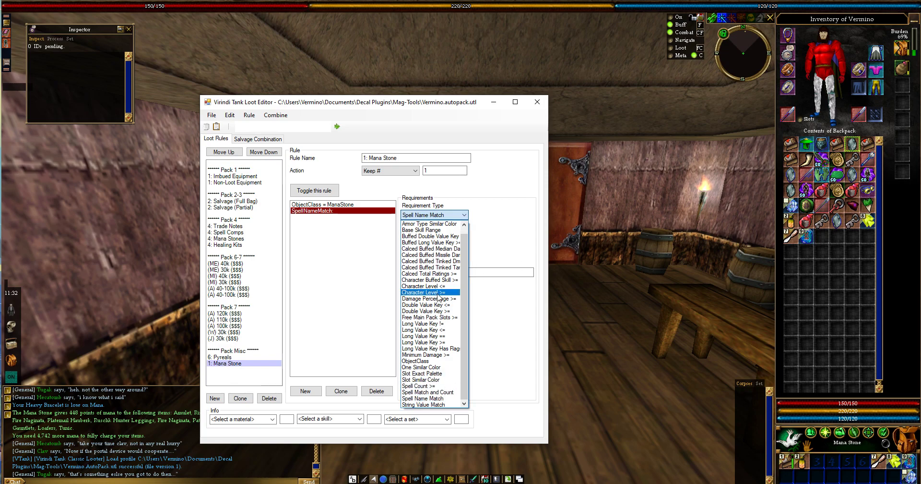
pyautogui.press('Escape')
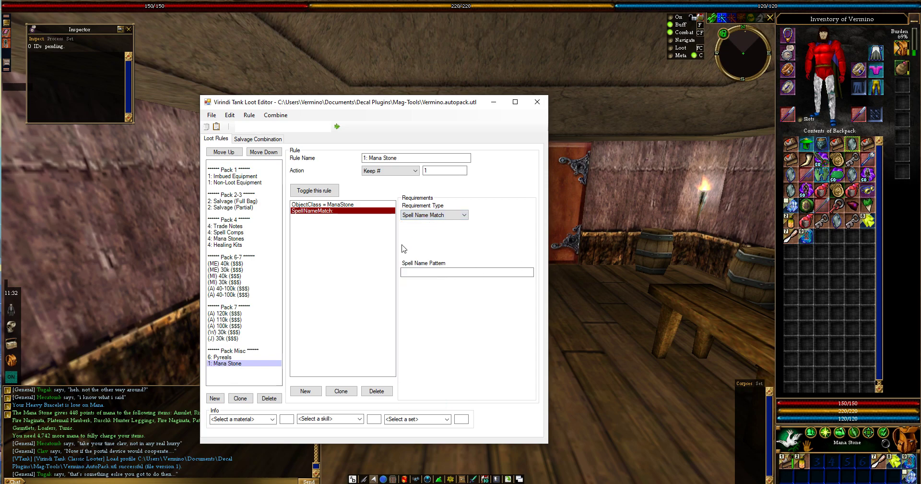
pyautogui.click(373, 390)
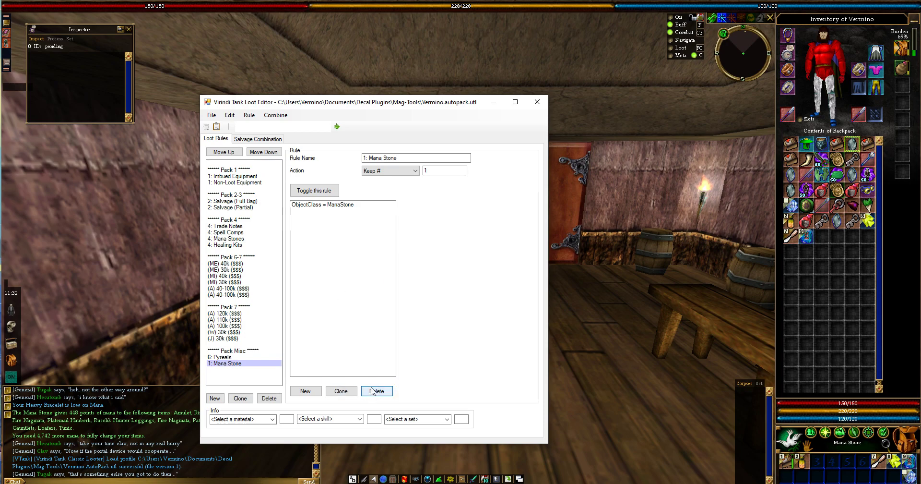
# - Move the "1: Mana Stone" rule up the list into the Pack 1 group, directly below "1: Non-Loot Equipment"
pyautogui.click(316, 206)
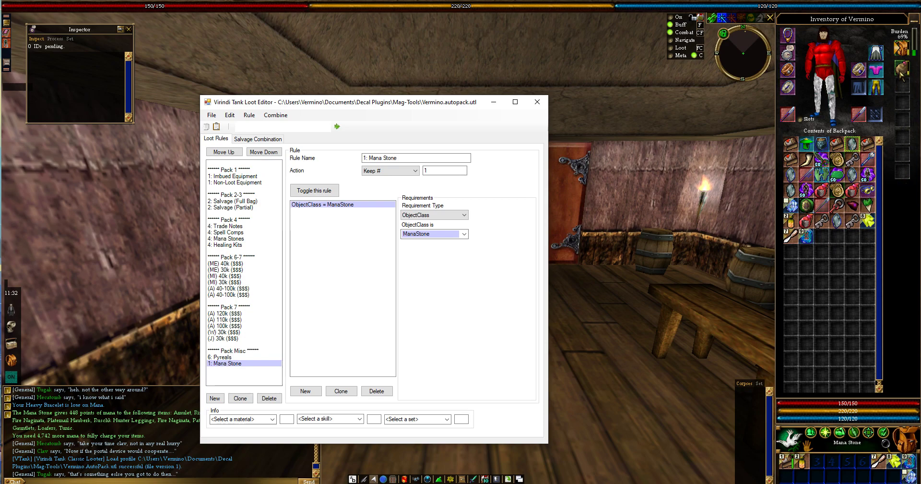
pyautogui.click(466, 170)
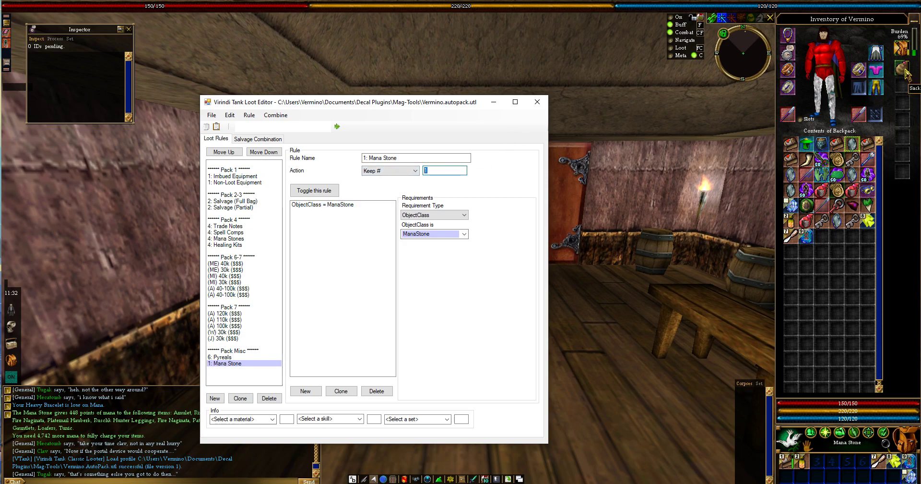
pyautogui.click(233, 364)
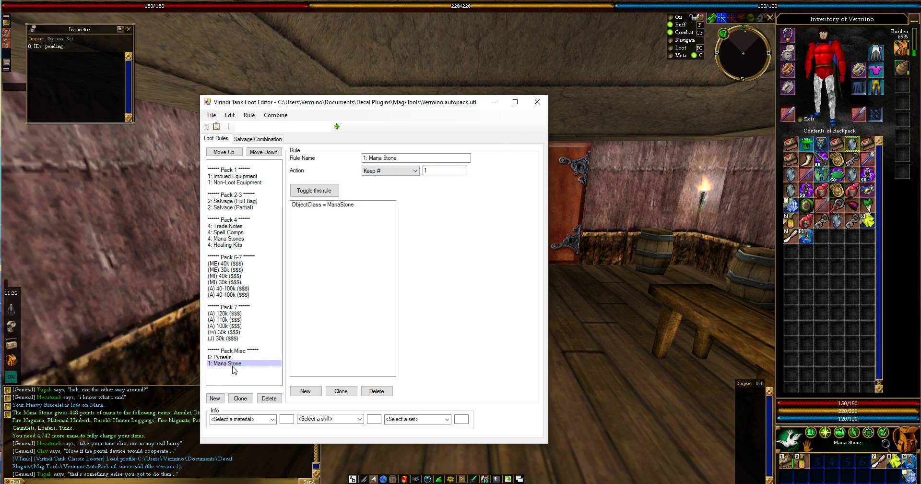
pyautogui.click(230, 151)
pyautogui.click(230, 152)
pyautogui.click(230, 151)
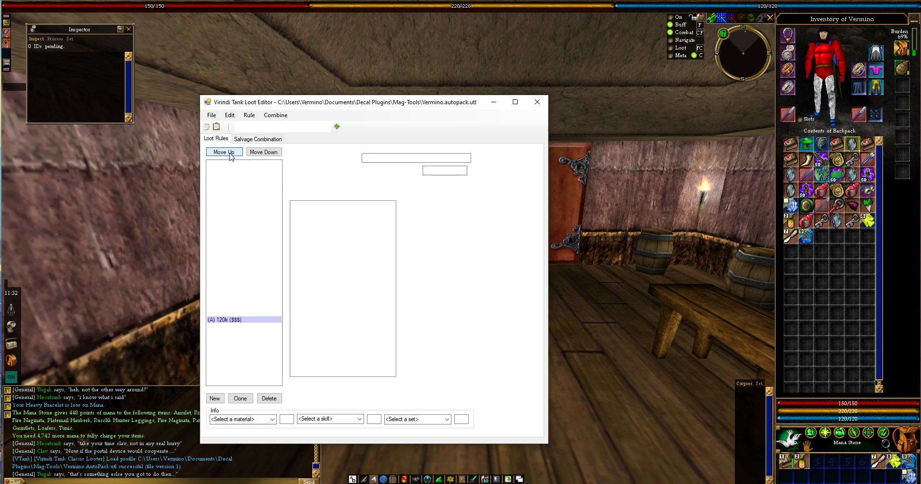
pyautogui.click(231, 152)
pyautogui.click(230, 151)
pyautogui.click(230, 151)
pyautogui.click(230, 151)
pyautogui.click(230, 152)
pyautogui.click(230, 151)
pyautogui.click(230, 152)
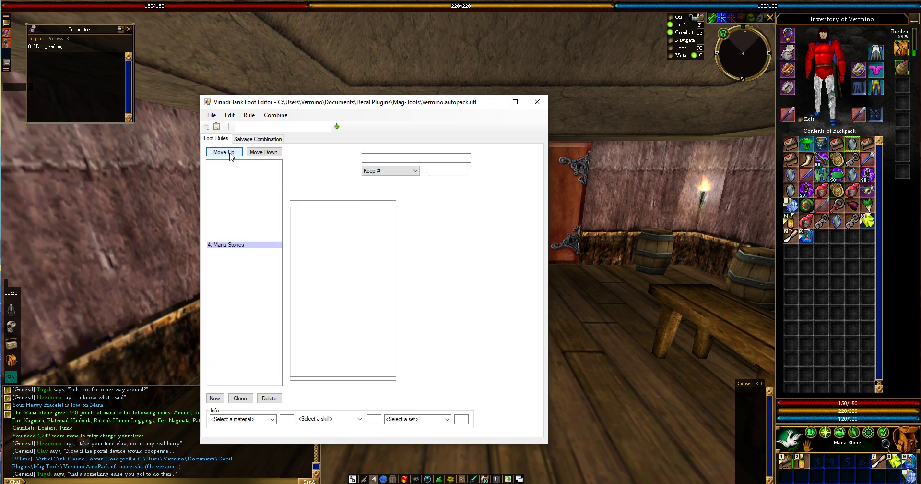
pyautogui.click(230, 152)
pyautogui.click(230, 152)
pyautogui.click(230, 151)
pyautogui.click(231, 151)
pyautogui.click(230, 152)
pyautogui.click(231, 152)
pyautogui.click(230, 152)
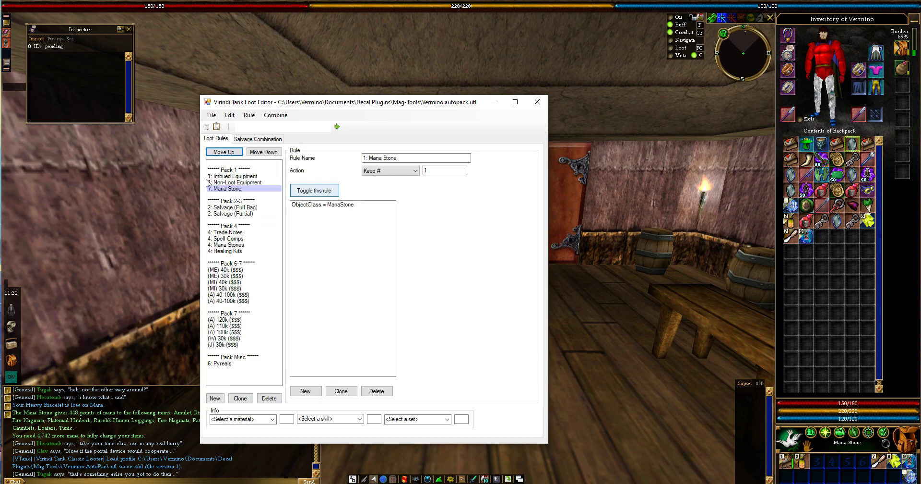
# - Save the autopack loot profile and close the loot editor
pyautogui.click(215, 116)
pyautogui.click(225, 149)
pyautogui.click(537, 102)
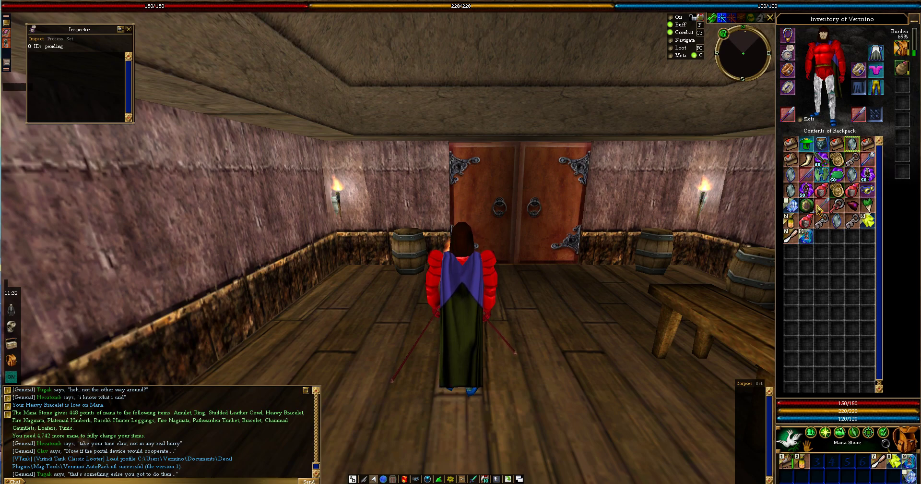
# - Run autopack in the game, and check the sack's contents by inspecting one of the mana stones in it
pyautogui.click(628, 219)
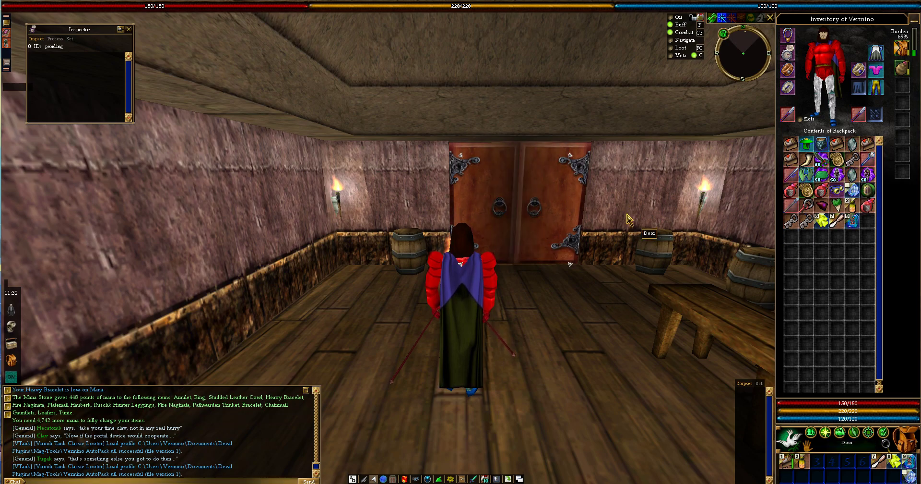
pyautogui.click(903, 69)
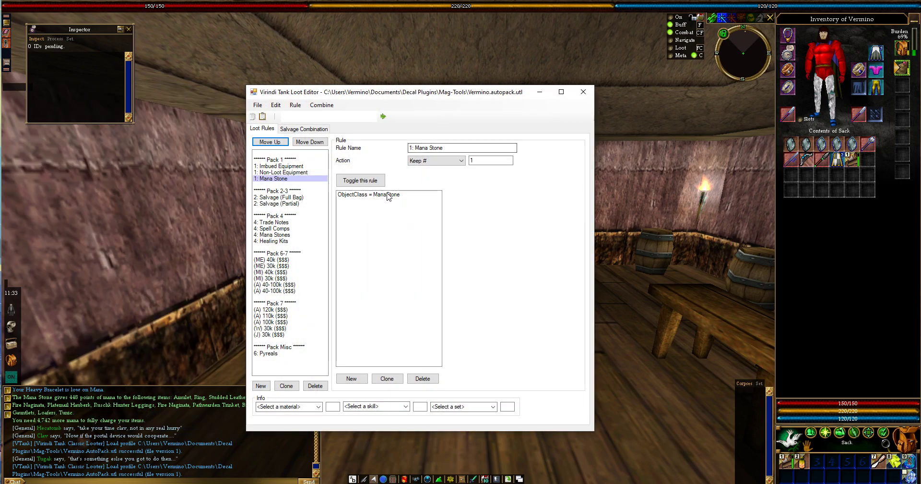
pyautogui.click(824, 144)
pyautogui.click(825, 145)
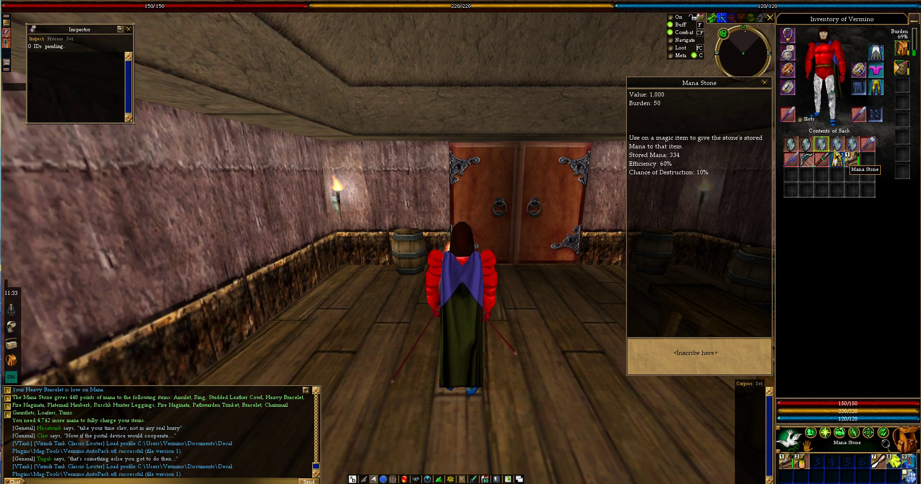
pyautogui.click(764, 83)
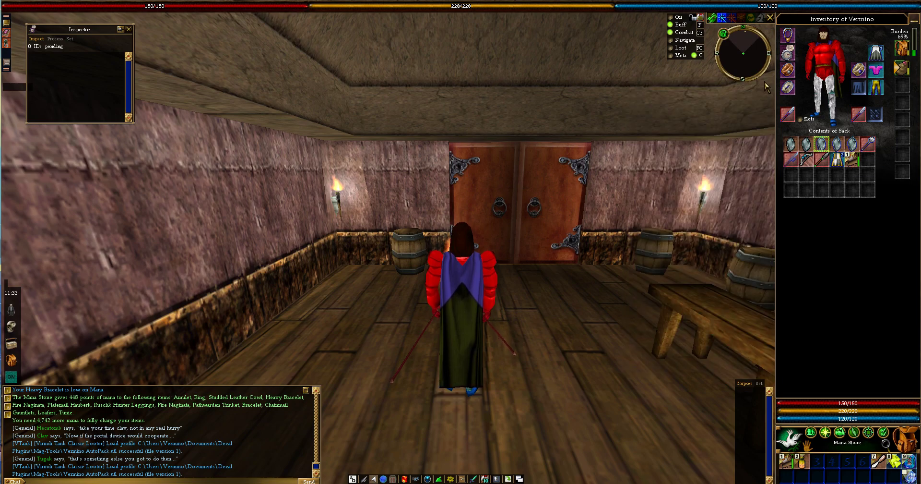
# - Review the Salvage, Trade Notes, Spell Comps, Mana Stones and (ME) 40k ($$$) rules in the loot editor, and return to the game's main backpack
pyautogui.hotkey('alt', 'Tab')
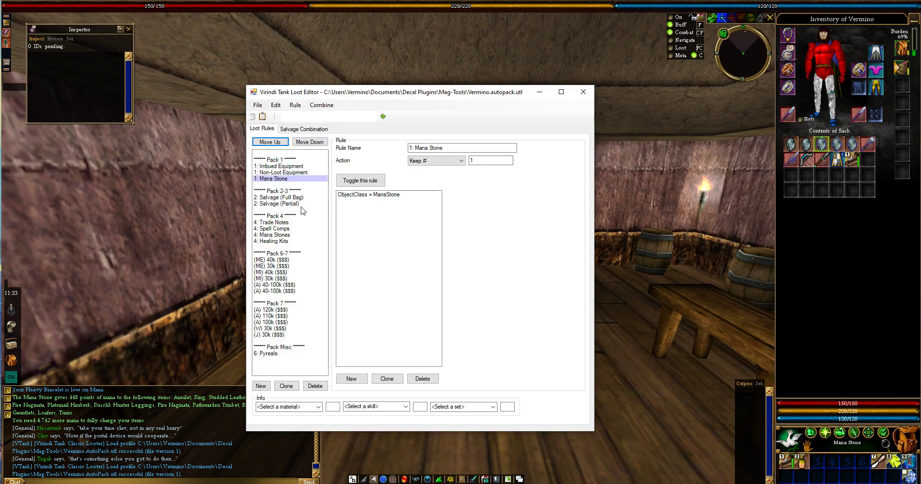
pyautogui.click(293, 197)
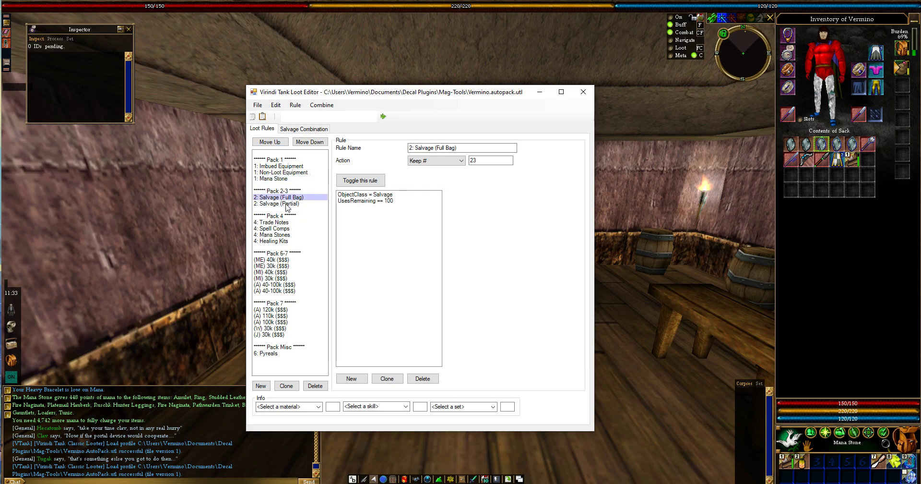
pyautogui.click(287, 204)
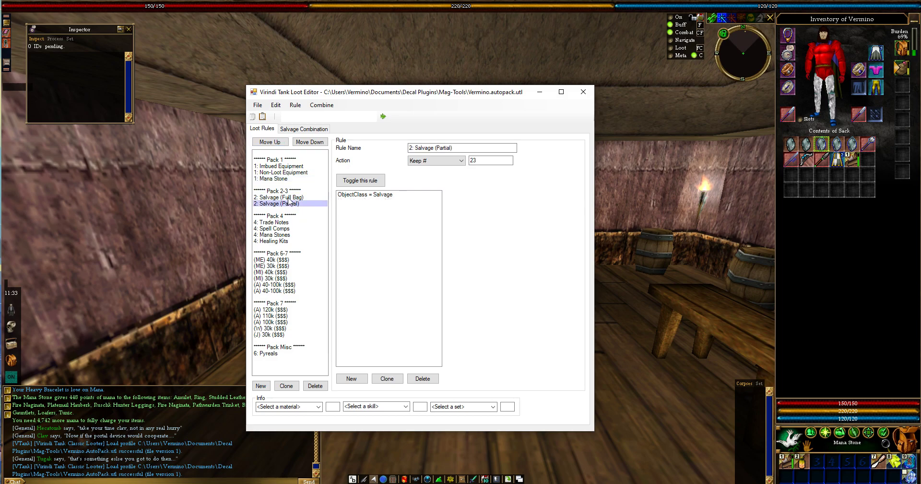
pyautogui.click(289, 197)
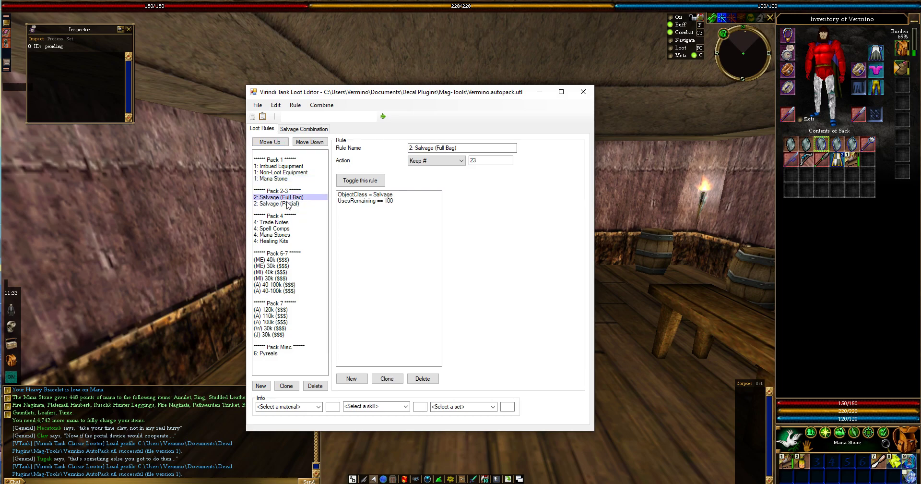
pyautogui.click(274, 228)
pyautogui.click(274, 222)
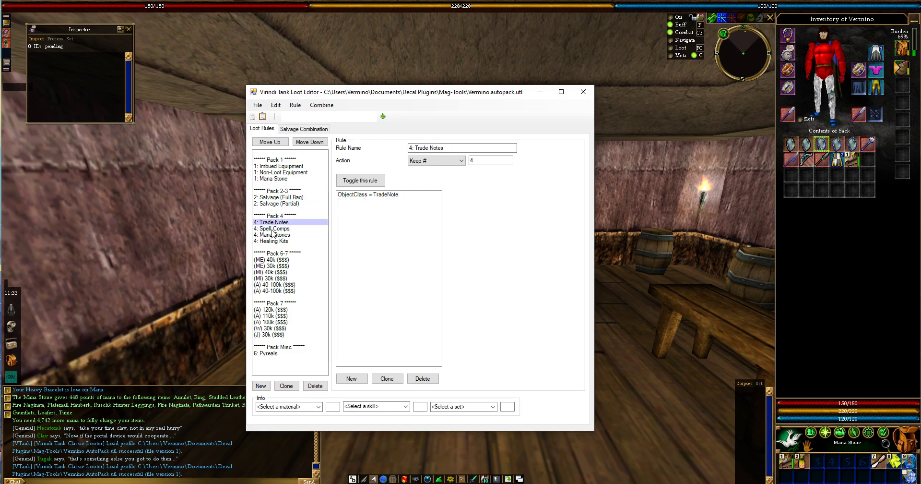
pyautogui.click(273, 229)
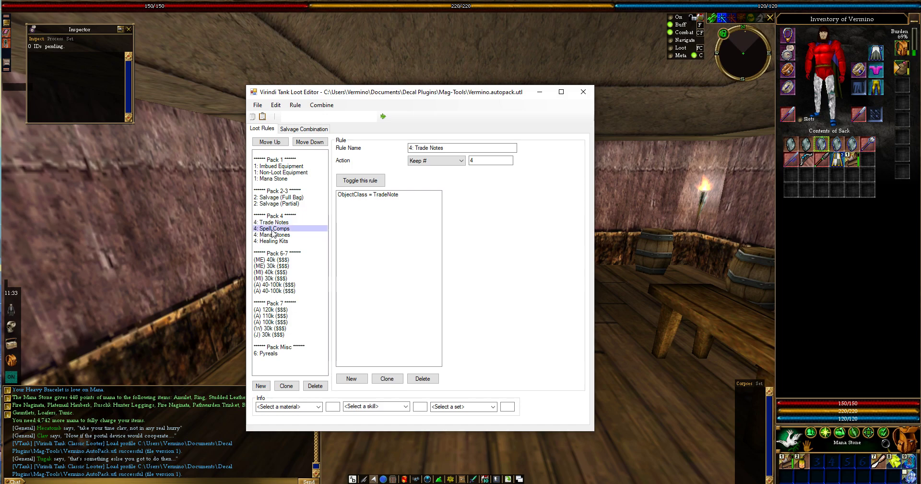
pyautogui.click(274, 235)
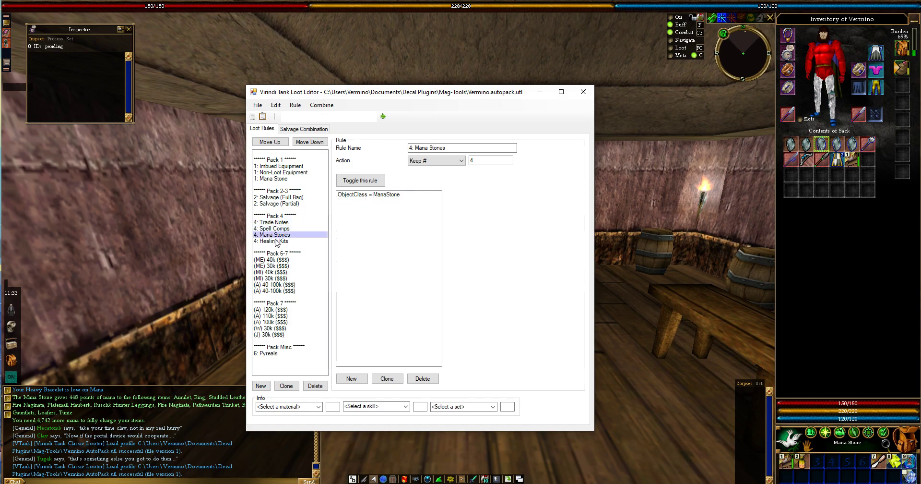
pyautogui.click(273, 260)
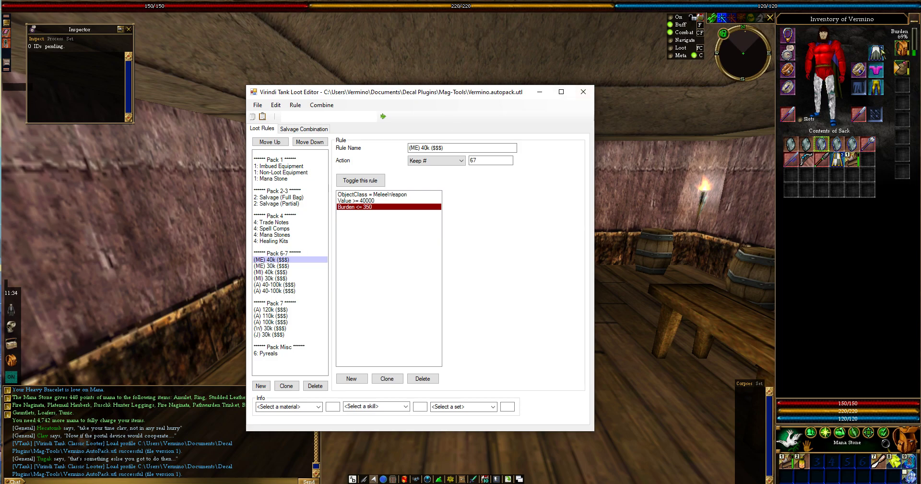
pyautogui.click(902, 48)
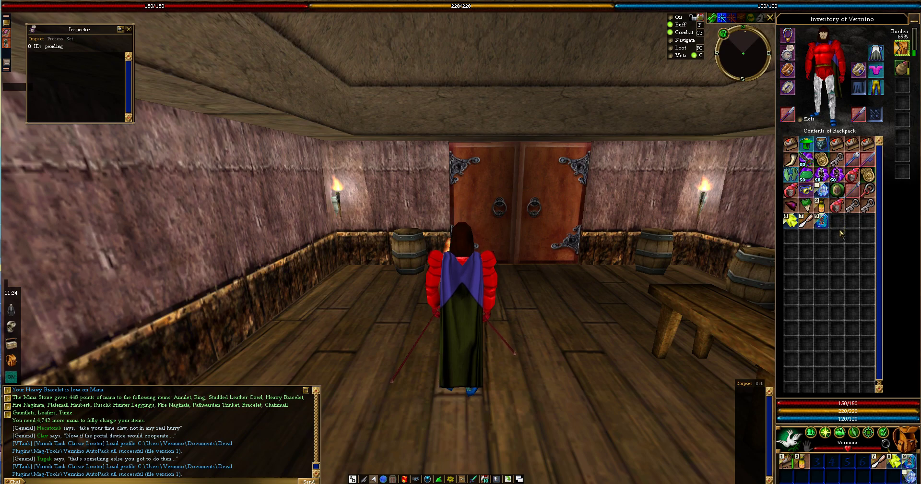